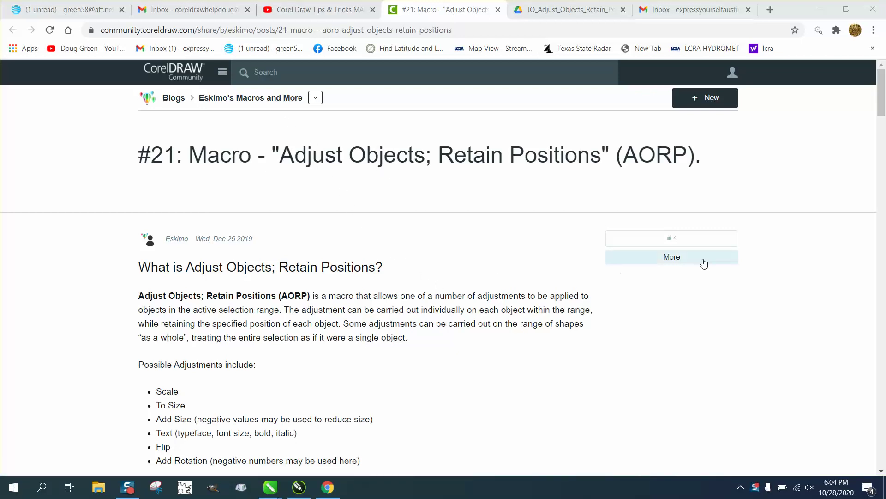
Scroll the AORP blog post down to its demo videos and screenshots
{"action": "left_click_drag", "start_coordinate": [882, 108], "coordinate": [883, 433]}
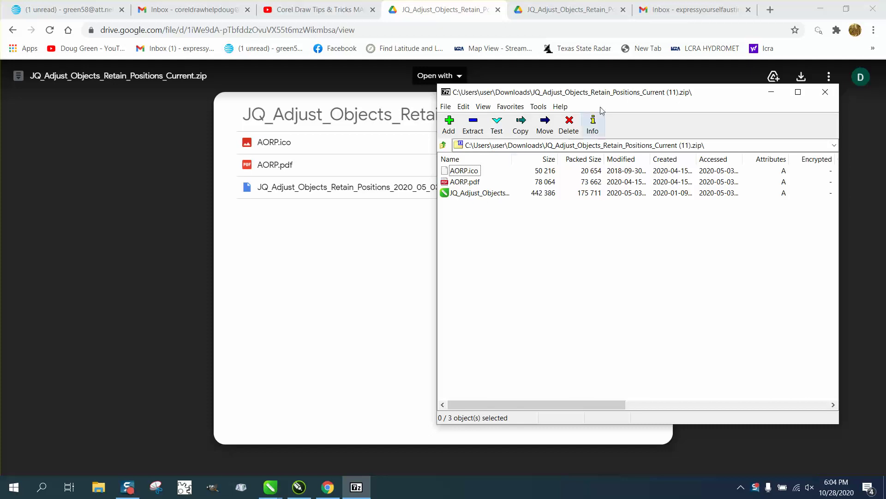
Move the 7-Zip window showing the AORP zip contents to the right side of the screen
{"action": "left_click_drag", "start_coordinate": [653, 99], "coordinate": [745, 99]}
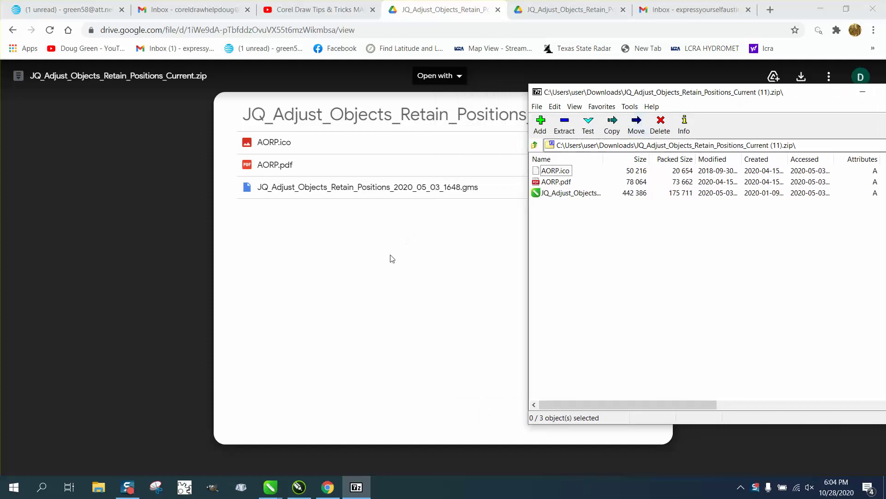
Open File Explorer and go to Local Disk (C:) > Program Files
{"action": "left_click", "coordinate": [101, 488]}
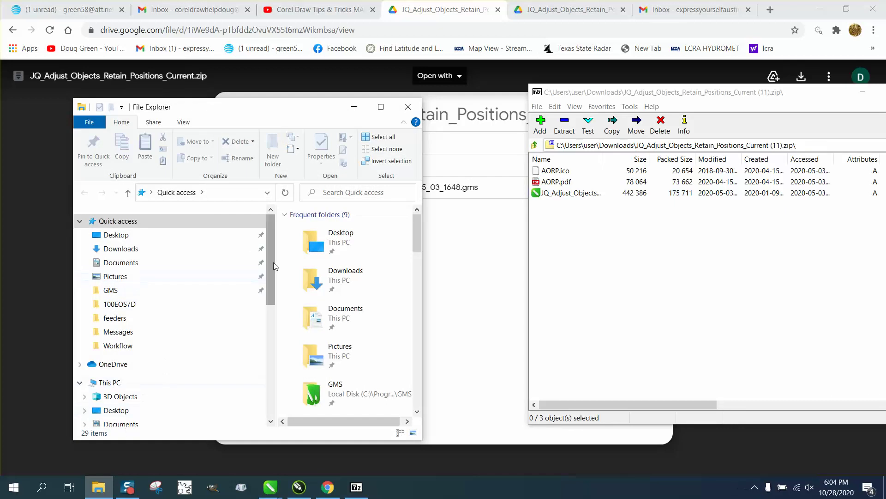
{"action": "left_click_drag", "start_coordinate": [273, 262], "coordinate": [268, 320]}
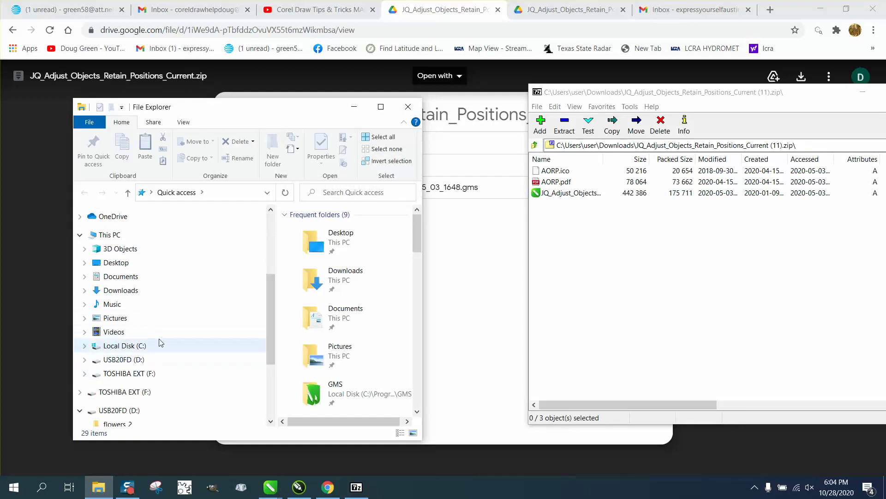
{"action": "left_click", "coordinate": [84, 346]}
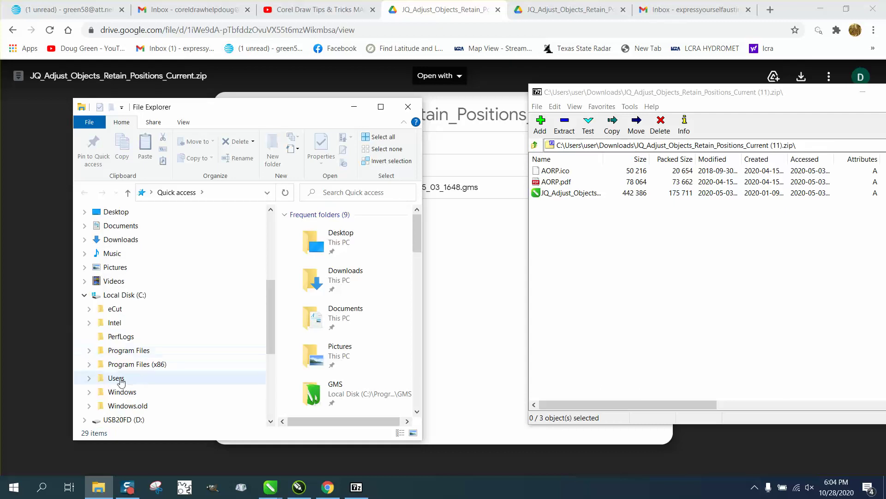
{"action": "left_click", "coordinate": [89, 364]}
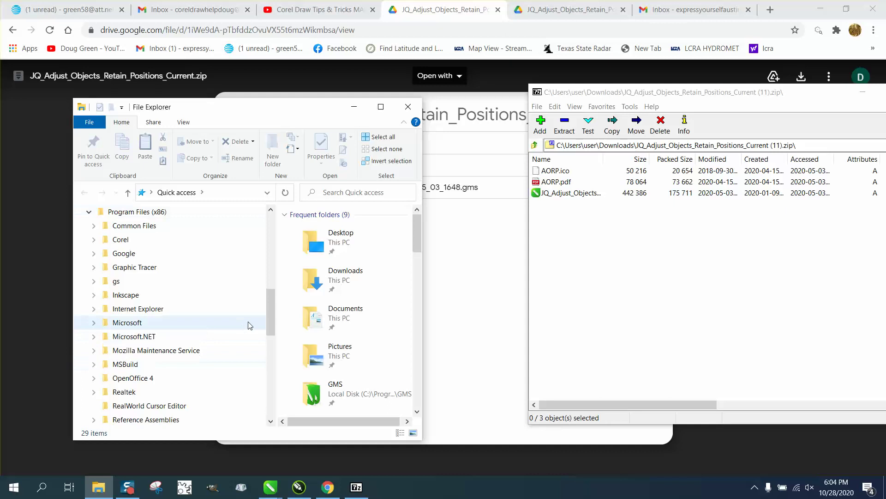
{"action": "left_click_drag", "start_coordinate": [268, 316], "coordinate": [268, 293]}
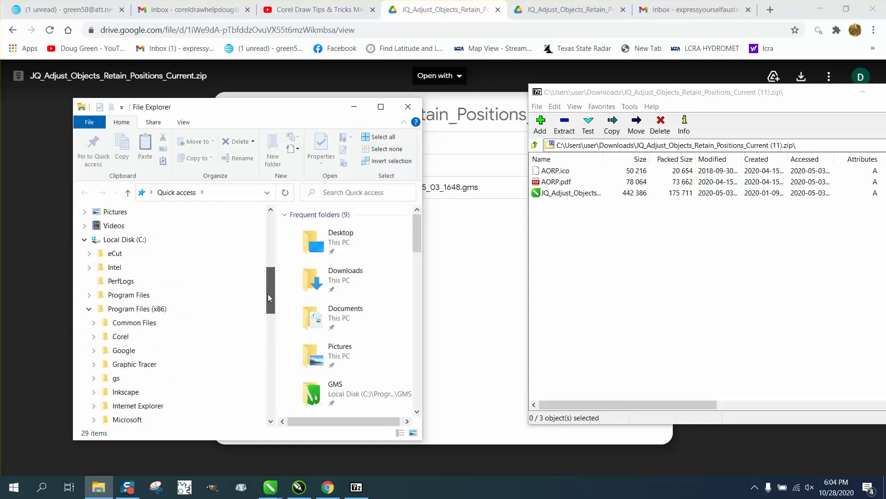
{"action": "left_click", "coordinate": [132, 297]}
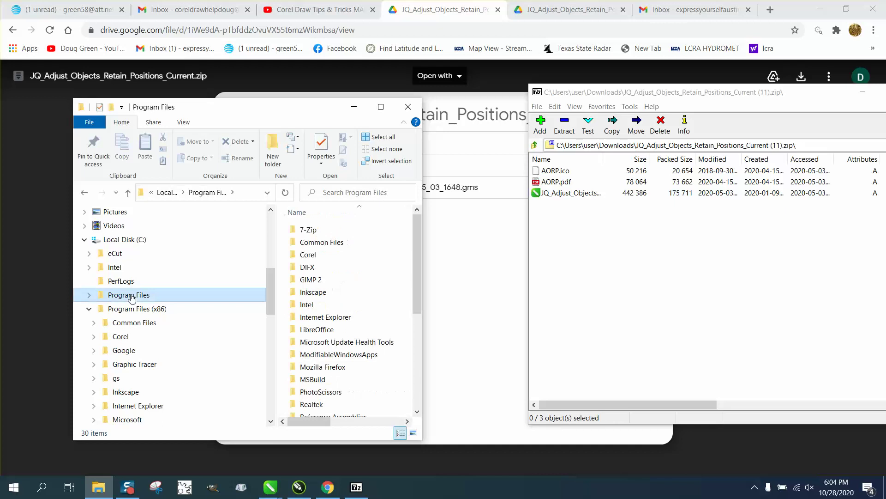
Open Corel > CorelDRAW Graphics Suite 2020 > Draw to reach the GMS folder
{"action": "left_click_drag", "start_coordinate": [411, 284], "coordinate": [411, 305]}
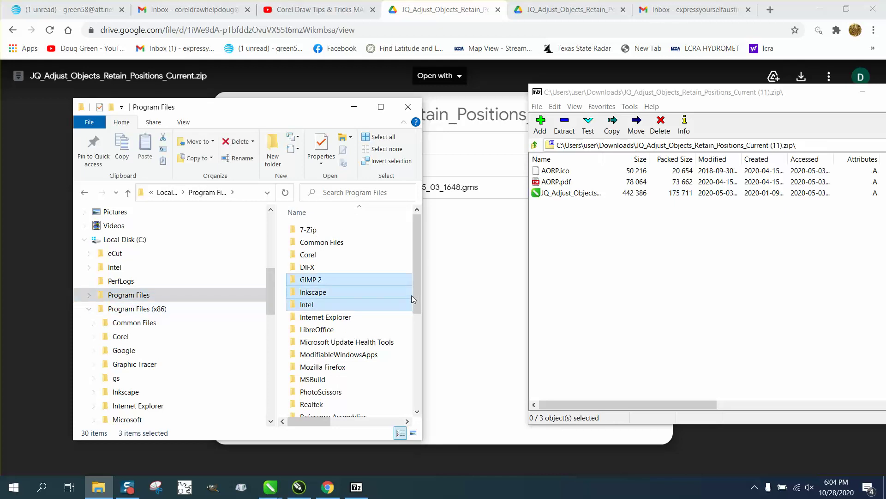
{"action": "left_click", "coordinate": [313, 256]}
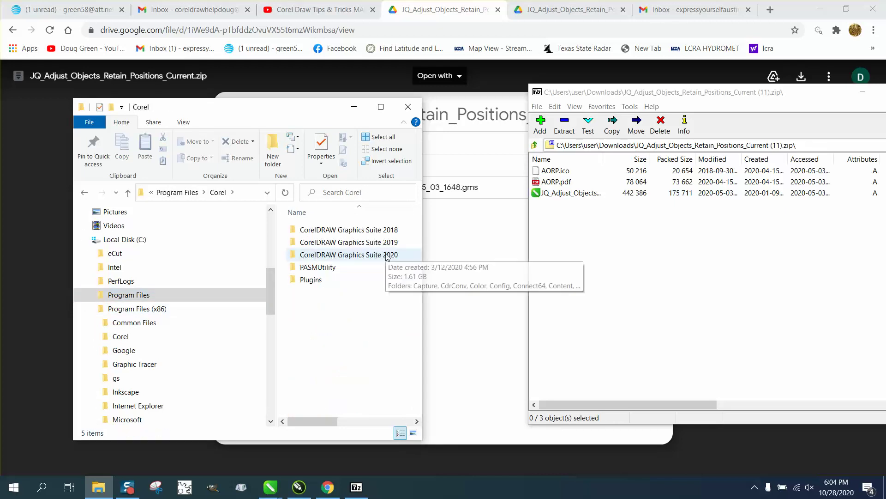
{"action": "double_click", "coordinate": [388, 255]}
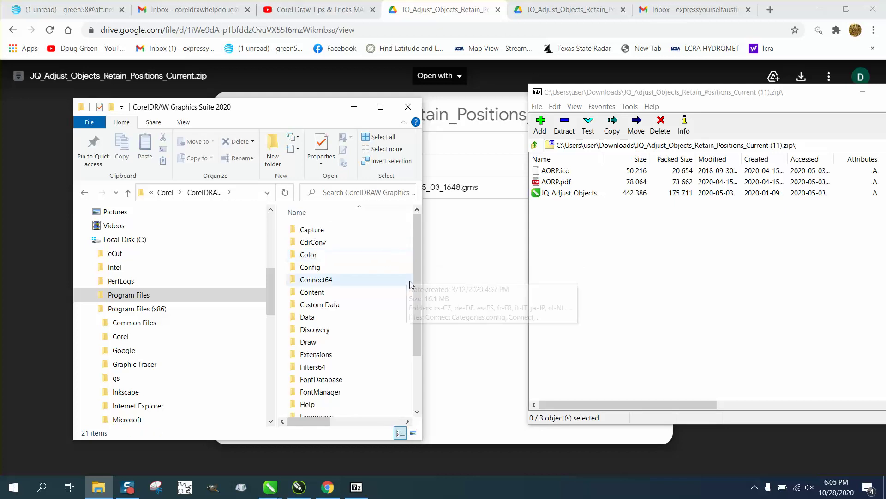
{"action": "left_click_drag", "start_coordinate": [417, 319], "coordinate": [418, 330]}
{"action": "left_click", "coordinate": [311, 324]}
{"action": "double_click", "coordinate": [311, 323]}
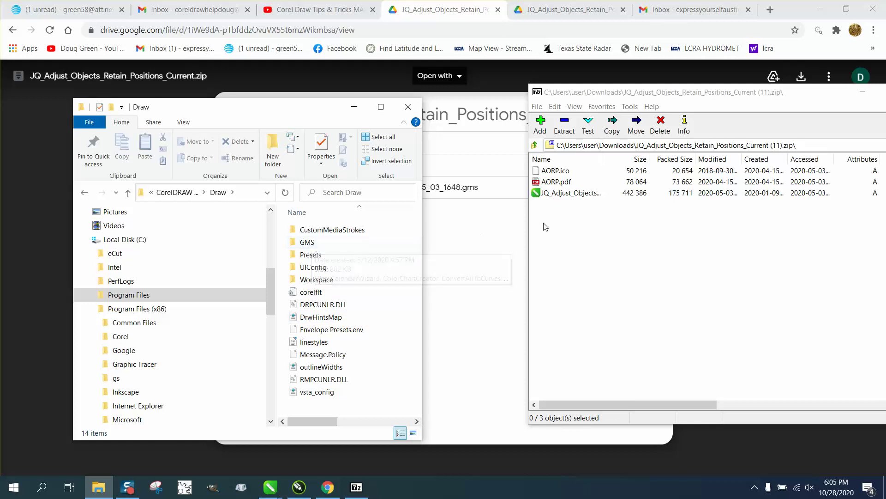
Cancel the denied copy into the GMS folder, copy the .gms file to USB20FD (D:), and close Explorer
{"action": "left_click_drag", "start_coordinate": [571, 194], "coordinate": [318, 243]}
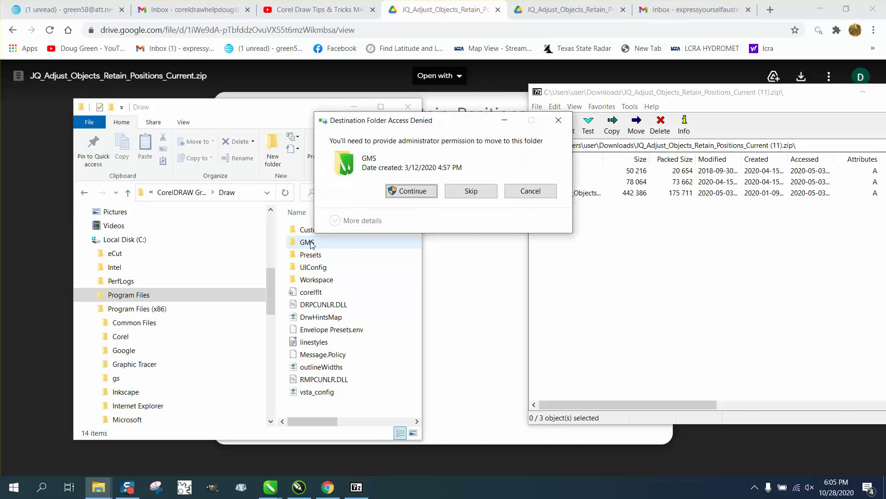
{"action": "left_click", "coordinate": [530, 191]}
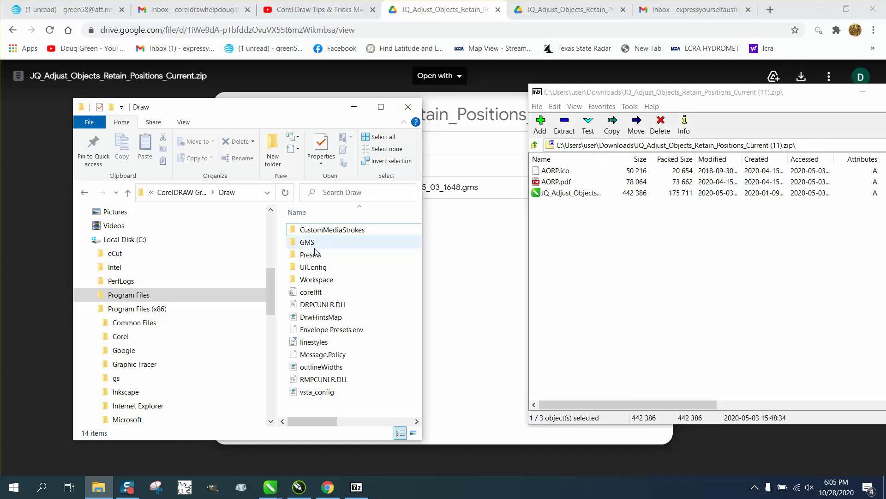
{"action": "left_click_drag", "start_coordinate": [271, 277], "coordinate": [267, 364]}
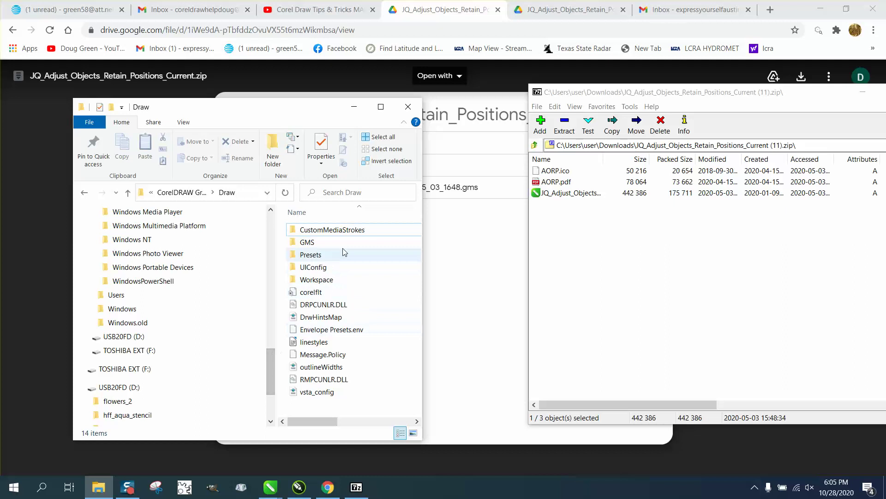
{"action": "left_click_drag", "start_coordinate": [582, 194], "coordinate": [142, 338]}
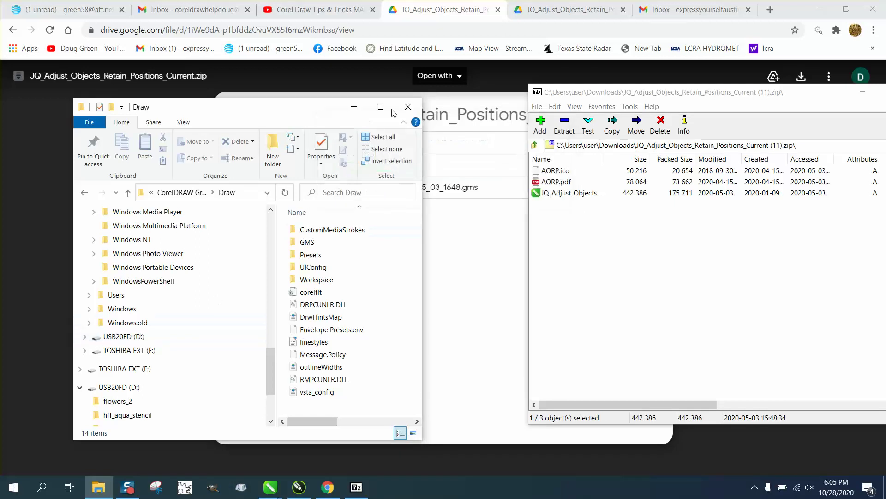
{"action": "left_click", "coordinate": [408, 107]}
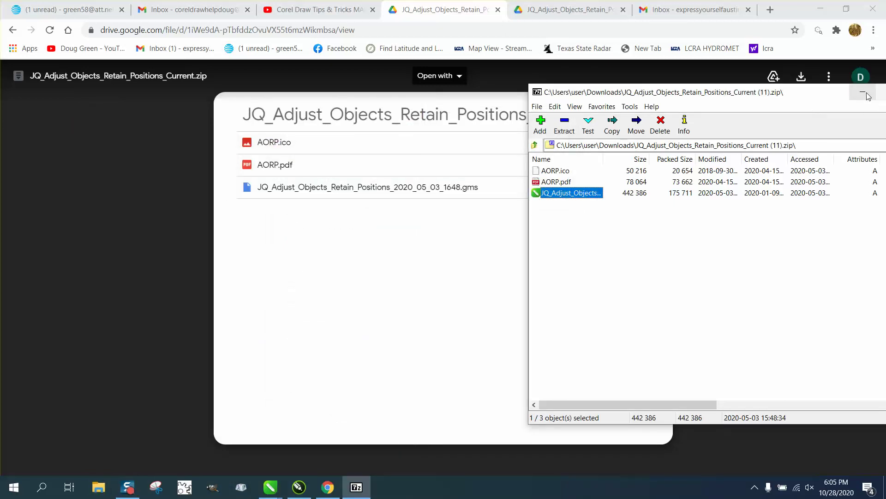
Close the 7-Zip window and switch to the logo max mueller drawing in CorelDRAW
{"action": "left_click_drag", "start_coordinate": [845, 92], "coordinate": [785, 98]}
{"action": "left_click", "coordinate": [852, 100]}
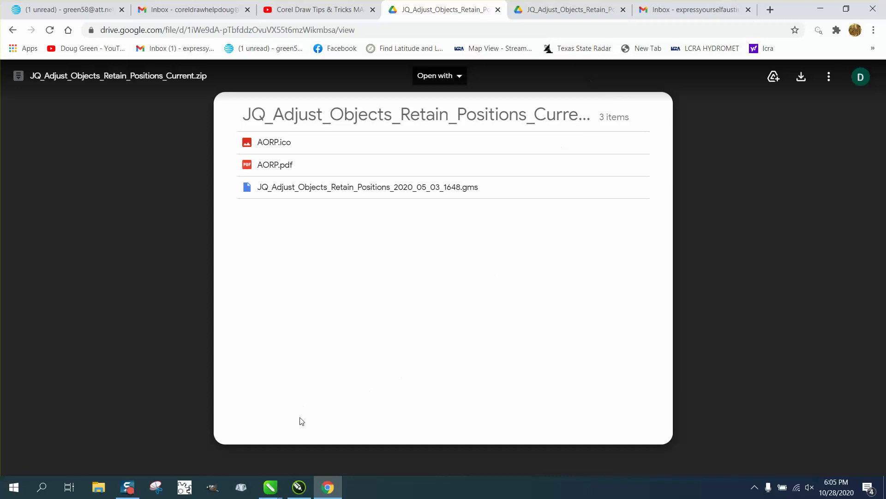
{"action": "mouse_move", "coordinate": [271, 488]}
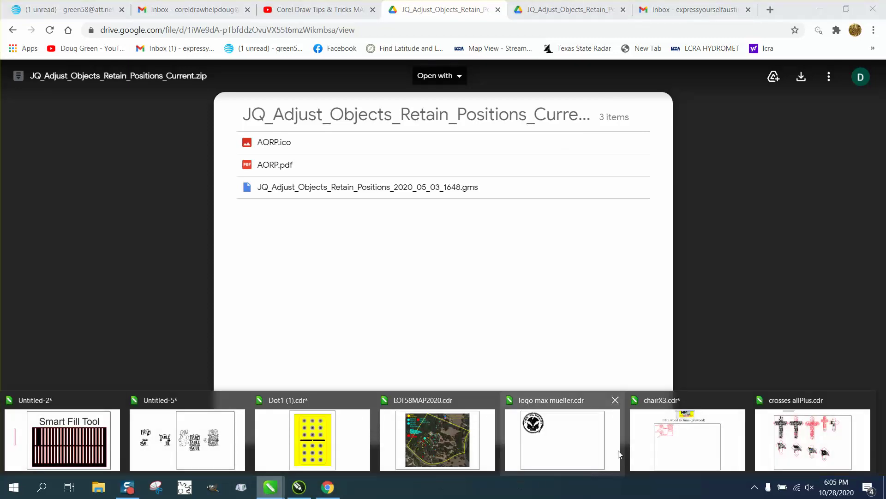
{"action": "left_click", "coordinate": [581, 444]}
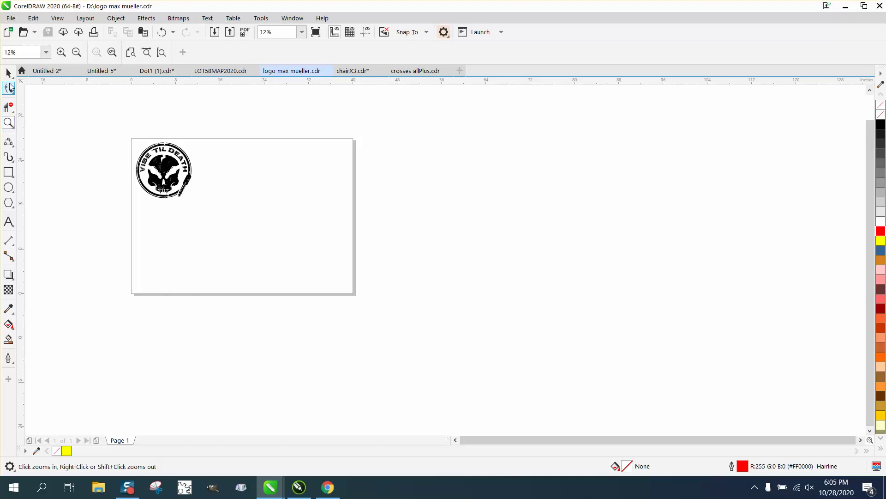
Delete the VISE TIL DEATH logo and zoom the blank page from 12% to 25%
{"action": "left_click", "coordinate": [9, 73]}
{"action": "left_click_drag", "start_coordinate": [128, 134], "coordinate": [266, 214]}
{"action": "key", "text": "Delete"}
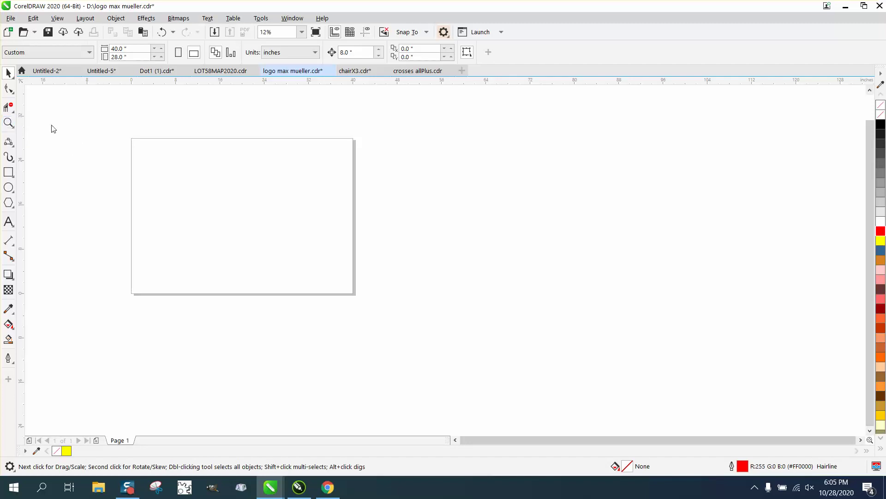
{"action": "key", "text": "z"}
{"action": "left_click_drag", "start_coordinate": [110, 134], "coordinate": [365, 283]}
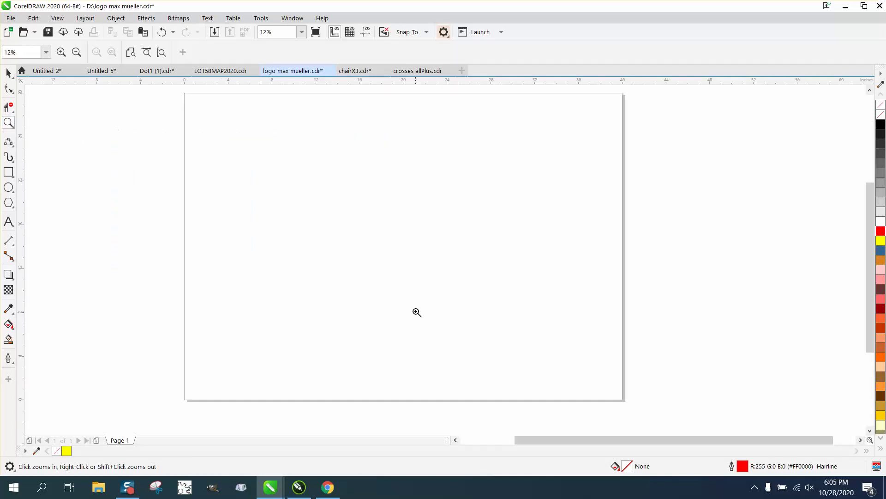
Load the JQ_Adjust_Objects_Retain_Positions GMS file from USB20FD (D:) through the Scripts docker
{"action": "left_click", "coordinate": [261, 19]}
{"action": "mouse_move", "coordinate": [280, 78]}
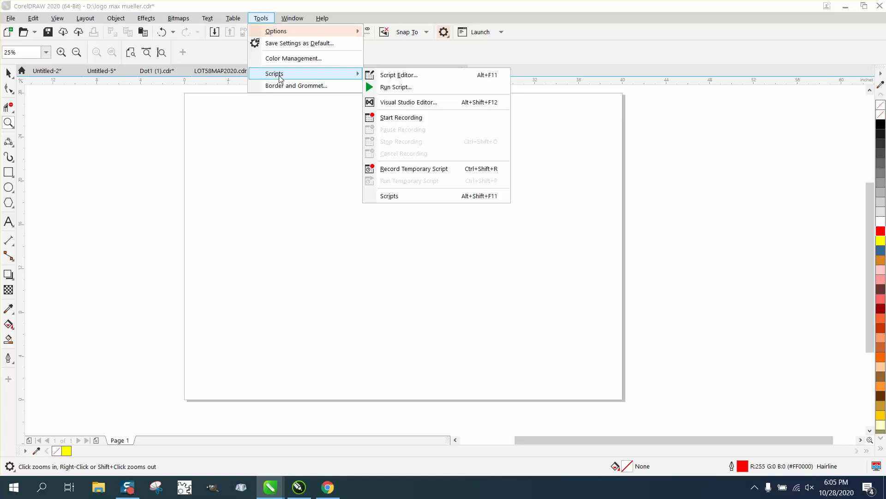
{"action": "left_click", "coordinate": [390, 196]}
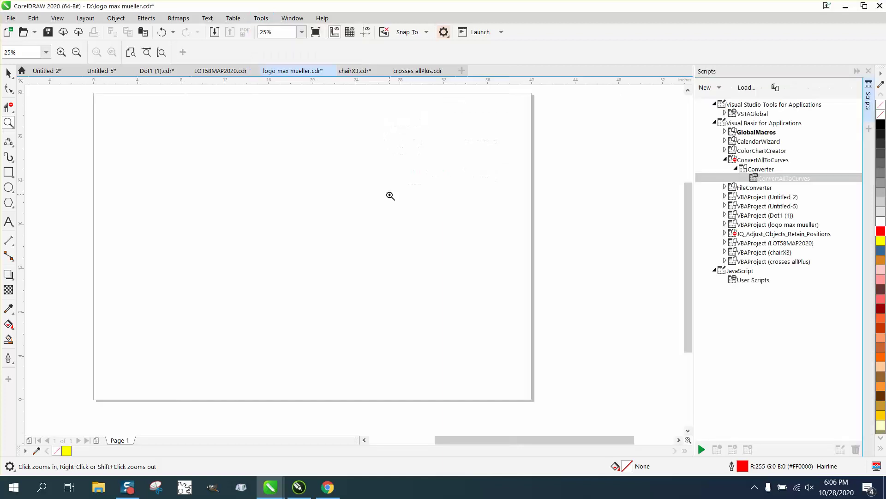
{"action": "left_click", "coordinate": [752, 89]}
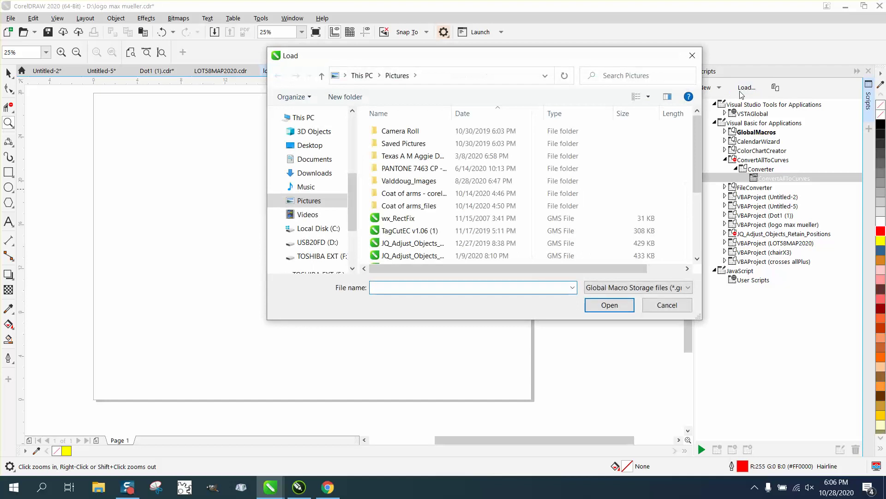
{"action": "left_click", "coordinate": [323, 243]}
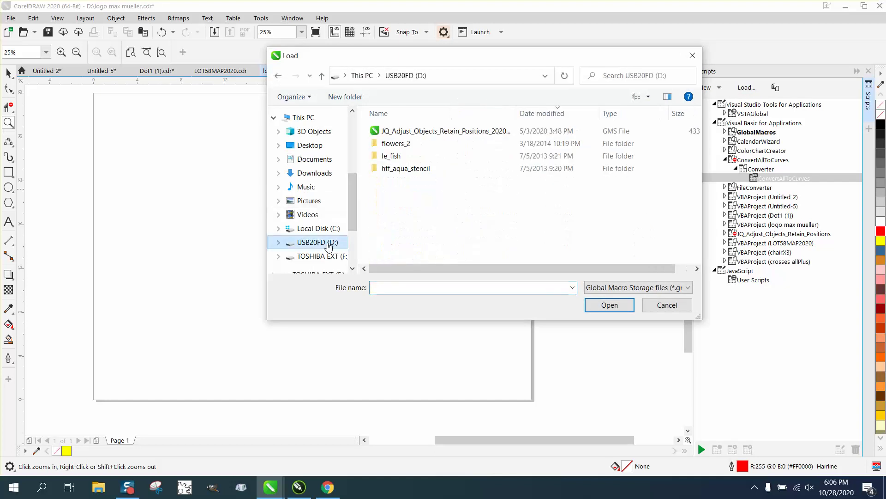
{"action": "left_click", "coordinate": [425, 134]}
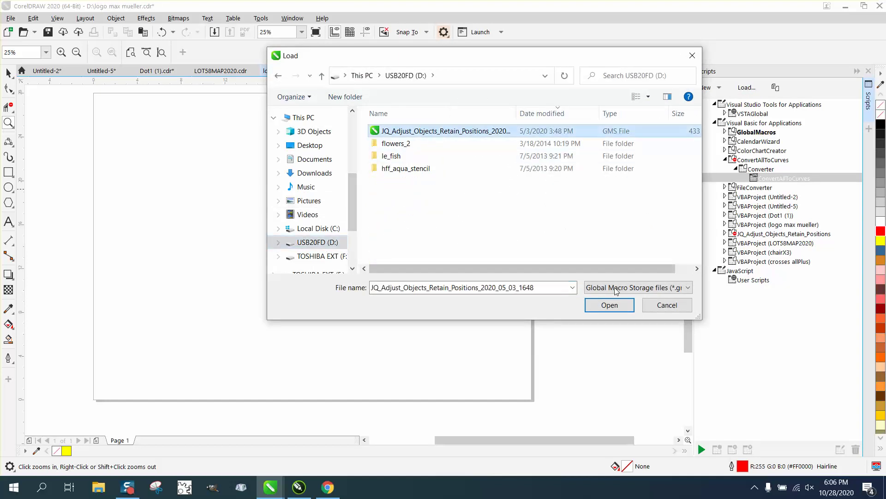
{"action": "left_click", "coordinate": [610, 305]}
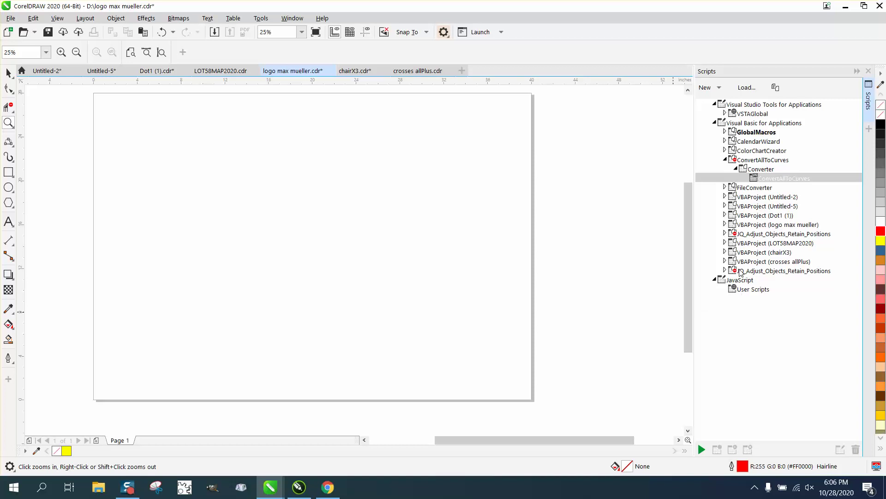
Expand the JQ module, draw two squares side by side, and run Start_Adjust_Objects_Retain_Positions
{"action": "left_click", "coordinate": [725, 271]}
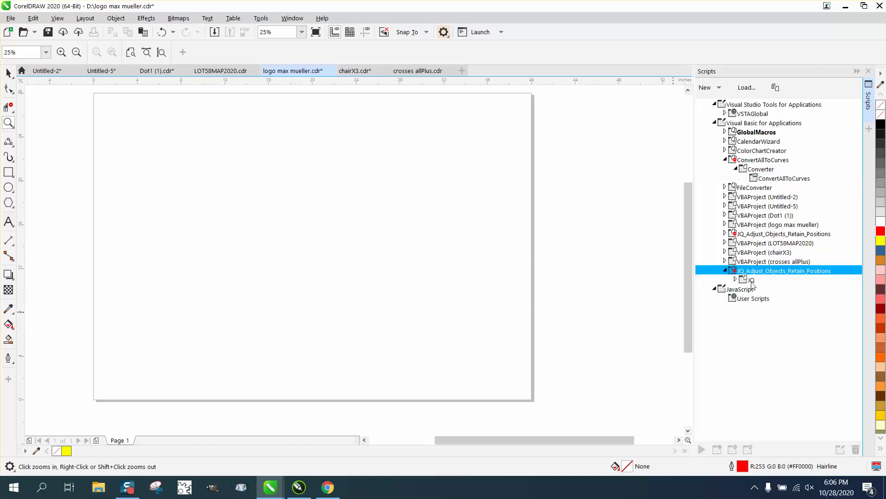
{"action": "left_click", "coordinate": [736, 279]}
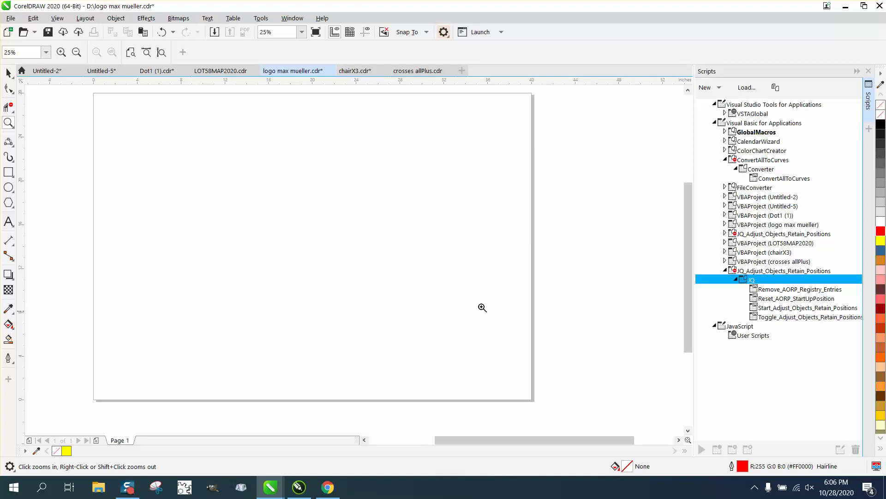
{"action": "key", "text": "F6"}
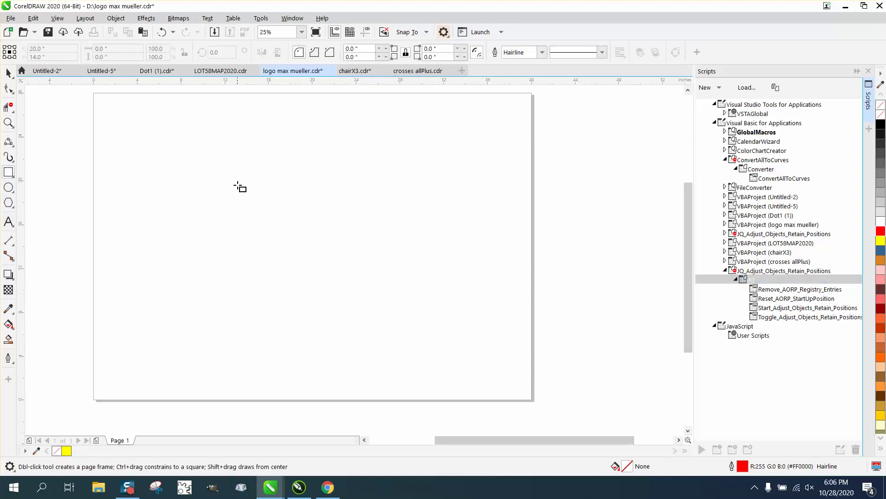
{"action": "left_click_drag", "start_coordinate": [237, 183], "coordinate": [282, 228]}
{"action": "left_click_drag", "start_coordinate": [291, 196], "coordinate": [340, 243]}
{"action": "left_click", "coordinate": [8, 72]}
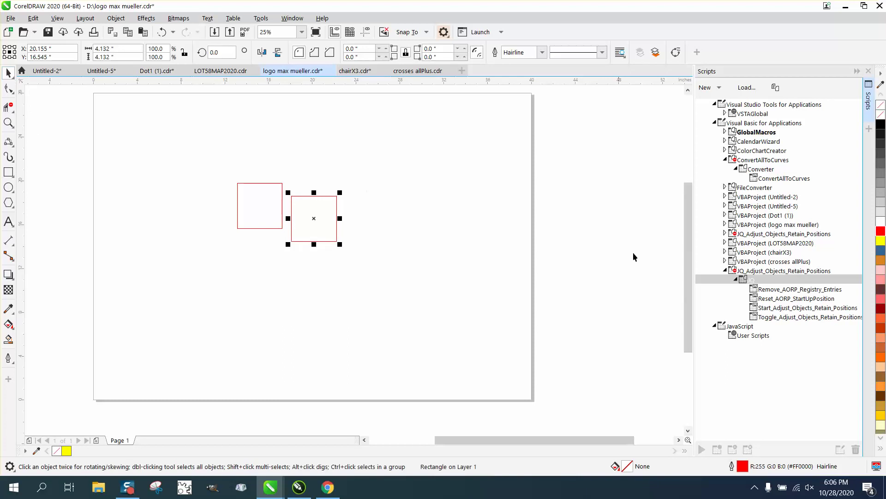
{"action": "double_click", "coordinate": [780, 308]}
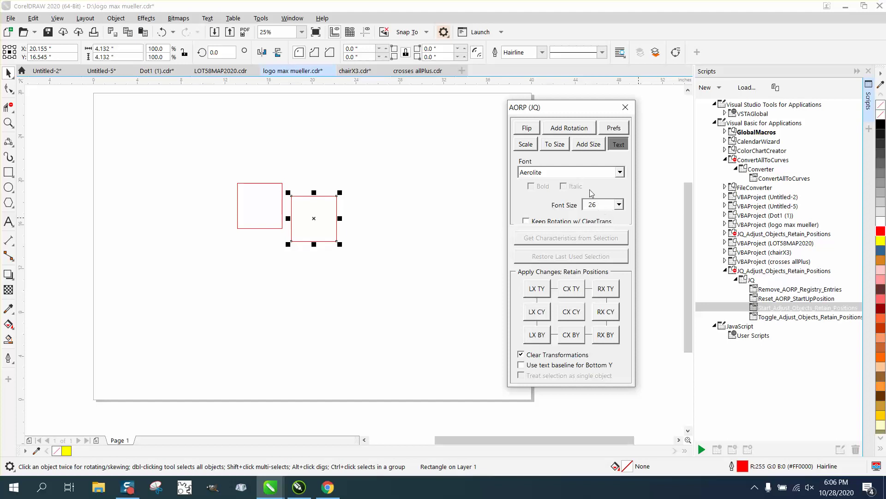
With To Size width 3 in, resize the right square via CX CY and the left via LX BY
{"action": "left_click", "coordinate": [526, 146]}
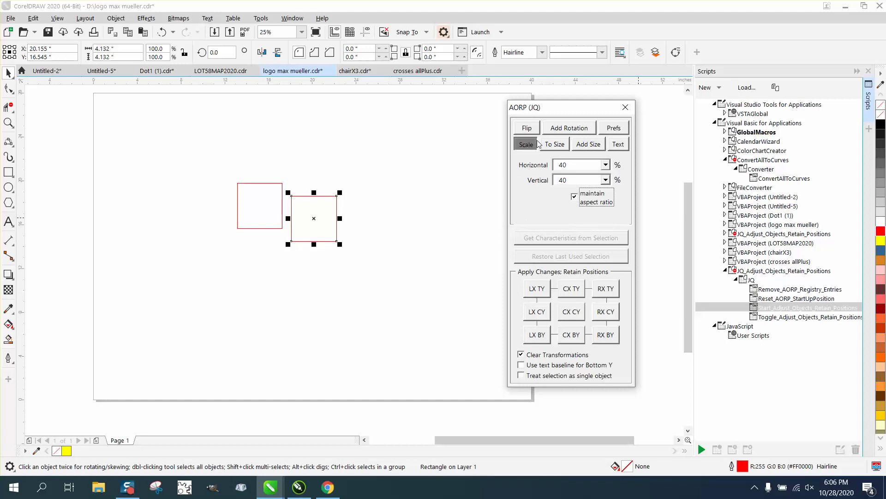
{"action": "left_click", "coordinate": [563, 146]}
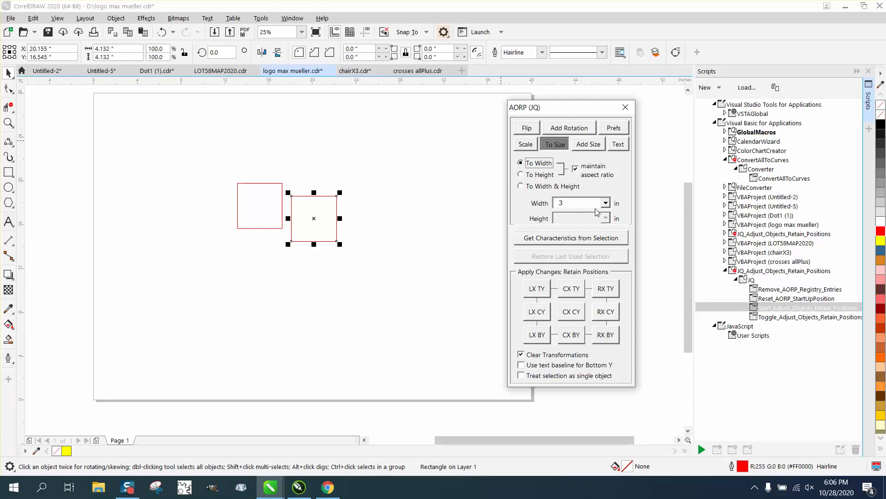
{"action": "left_click", "coordinate": [572, 316]}
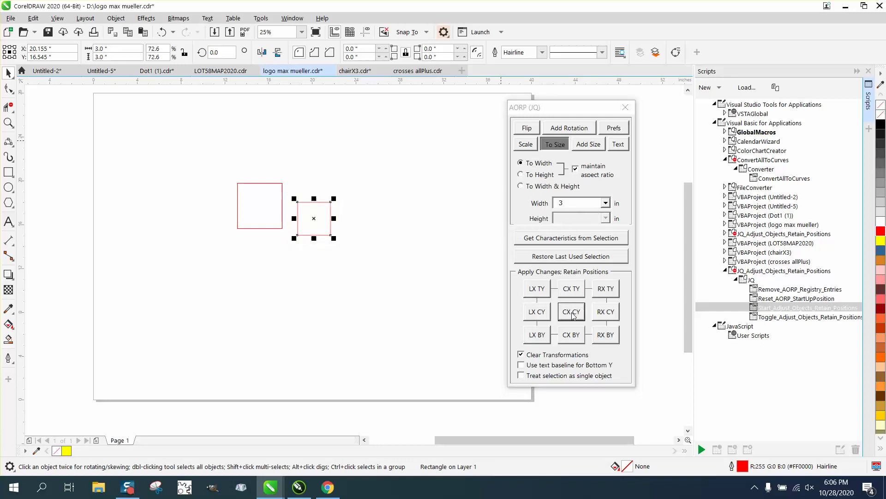
{"action": "left_click", "coordinate": [237, 219]}
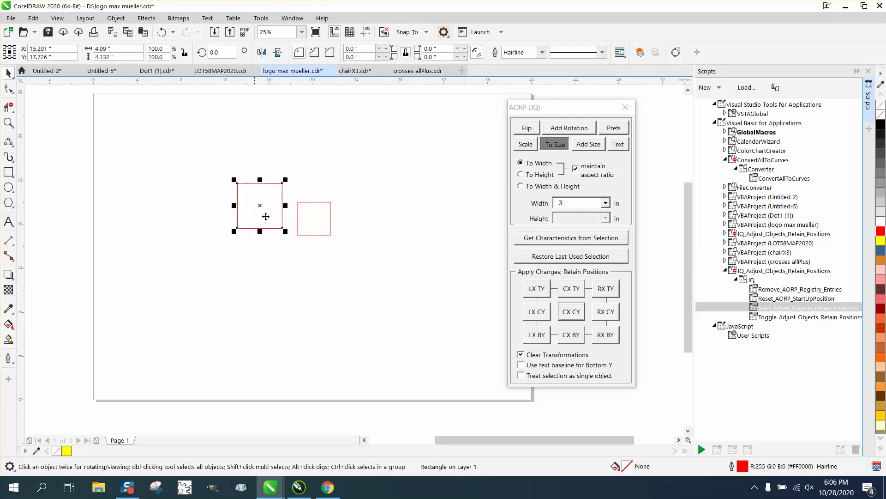
{"action": "left_click", "coordinate": [543, 339]}
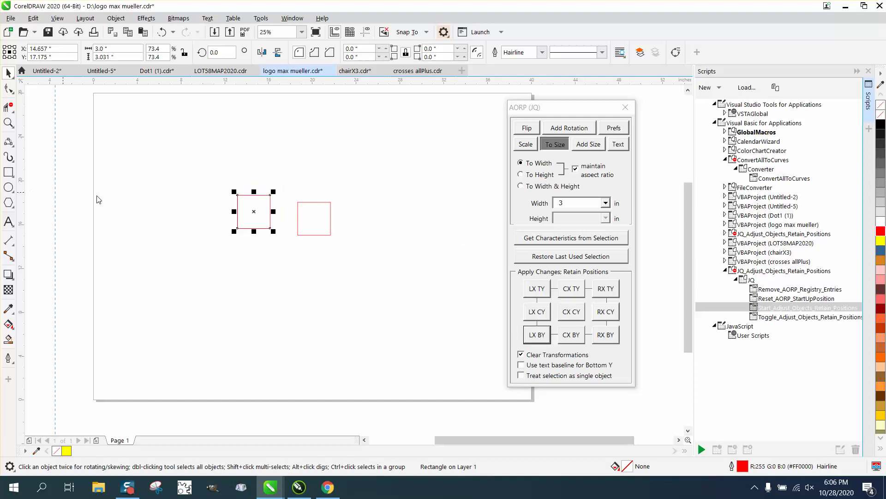
{"action": "left_click", "coordinate": [237, 219]}
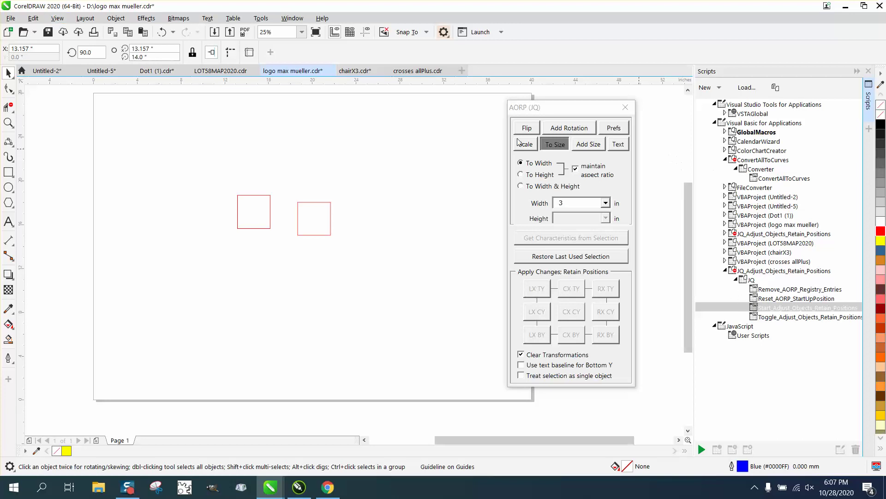
Close the AORP dialog and Scripts docker, zoom in, and drag the left square beside the right one
{"action": "left_click", "coordinate": [626, 107]}
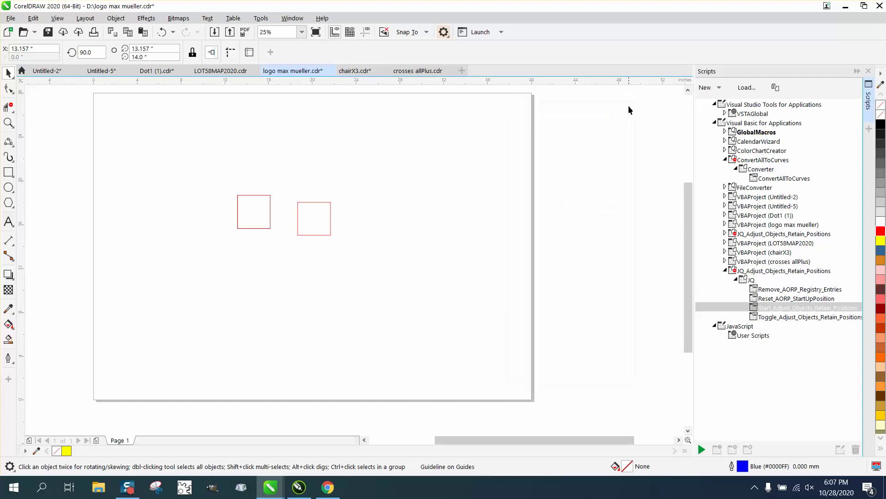
{"action": "left_click", "coordinate": [869, 72]}
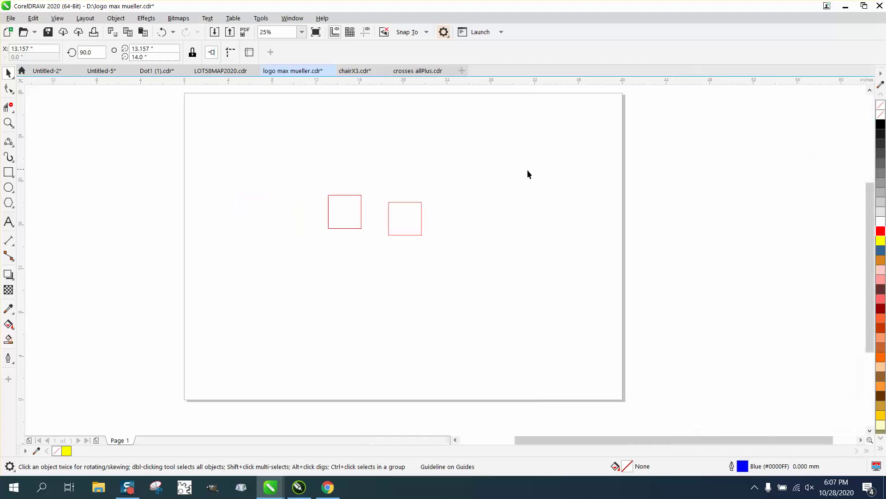
{"action": "left_click", "coordinate": [8, 123]}
{"action": "left_click_drag", "start_coordinate": [316, 181], "coordinate": [434, 248]}
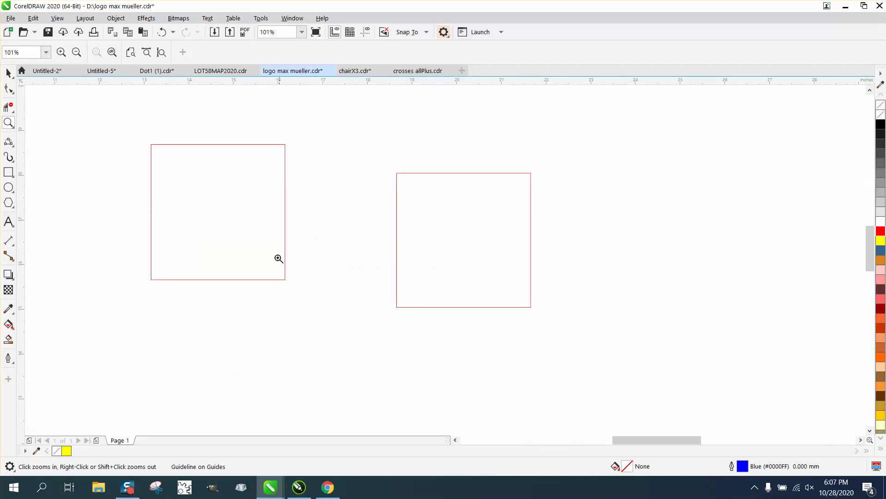
{"action": "left_click", "coordinate": [8, 73]}
{"action": "left_click_drag", "start_coordinate": [226, 144], "coordinate": [597, 313]}
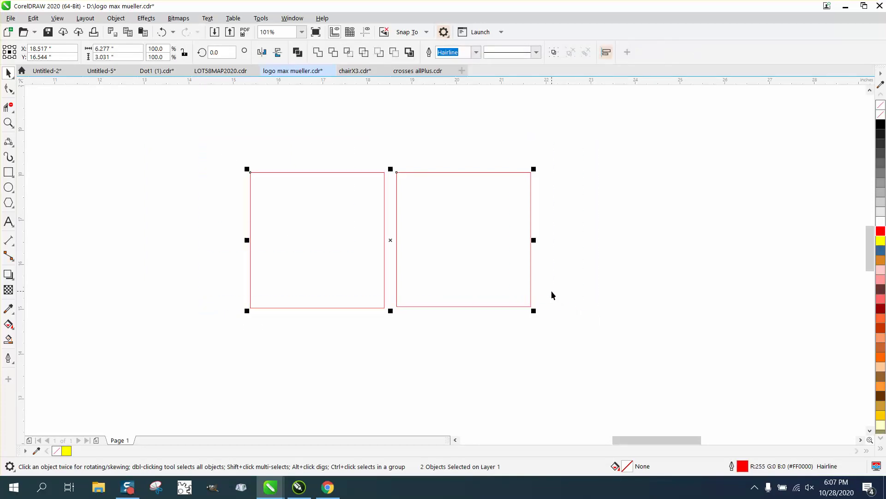